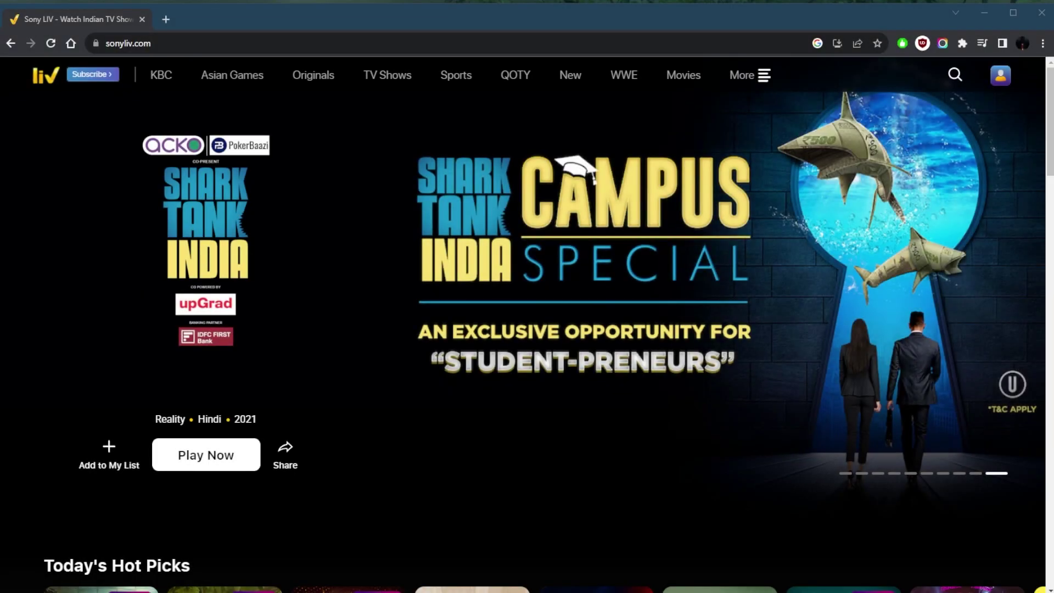
Focus the Sony LIV page in Chrome, then minimize the browser to reveal the VPN apps.
click(592, 20)
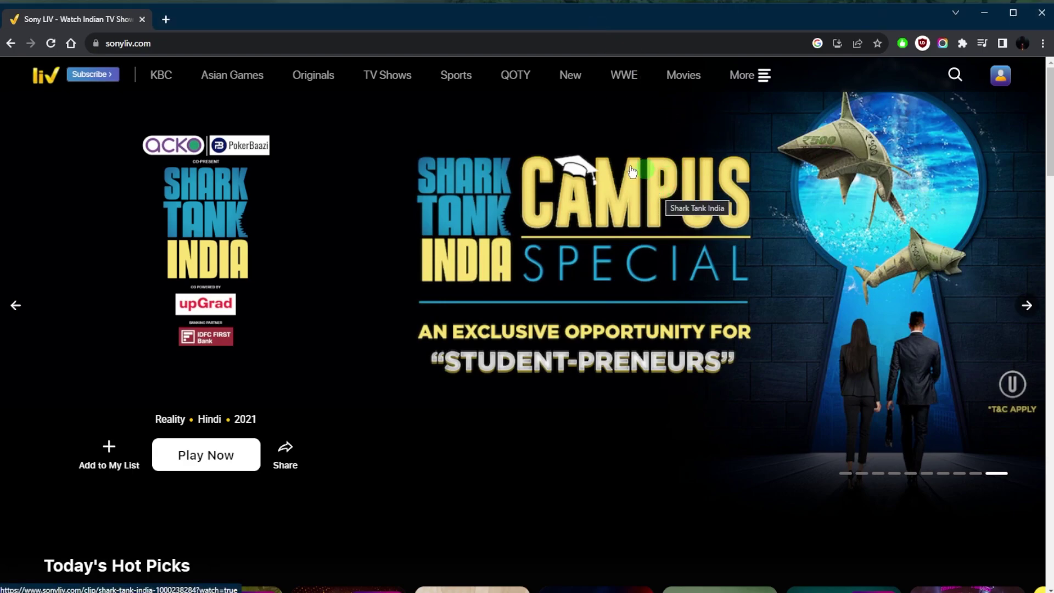
scroll(521, 277, down, 4)
scroll(525, 273, up, 4)
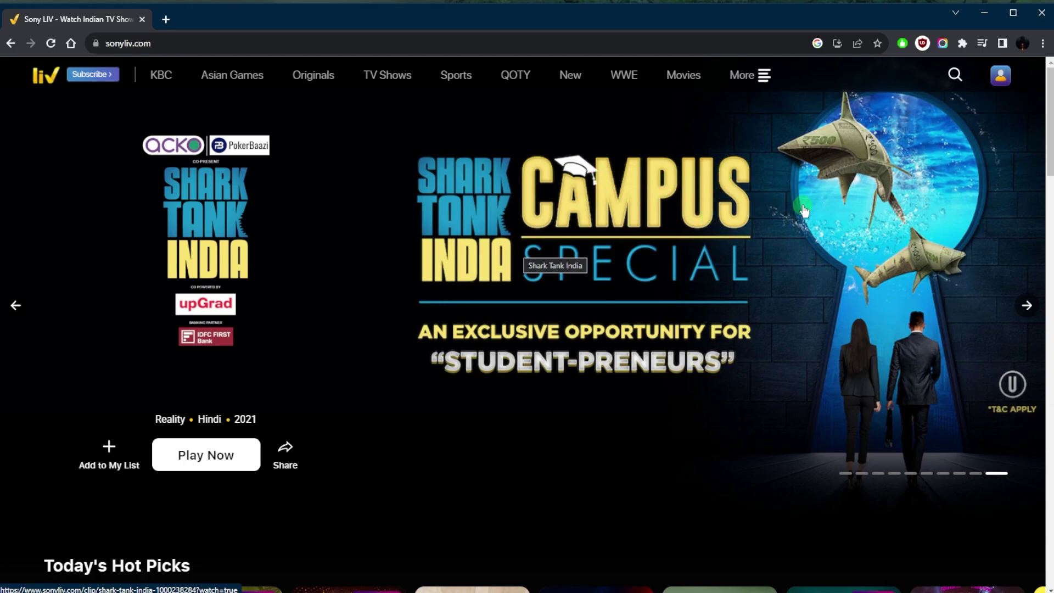
click(983, 12)
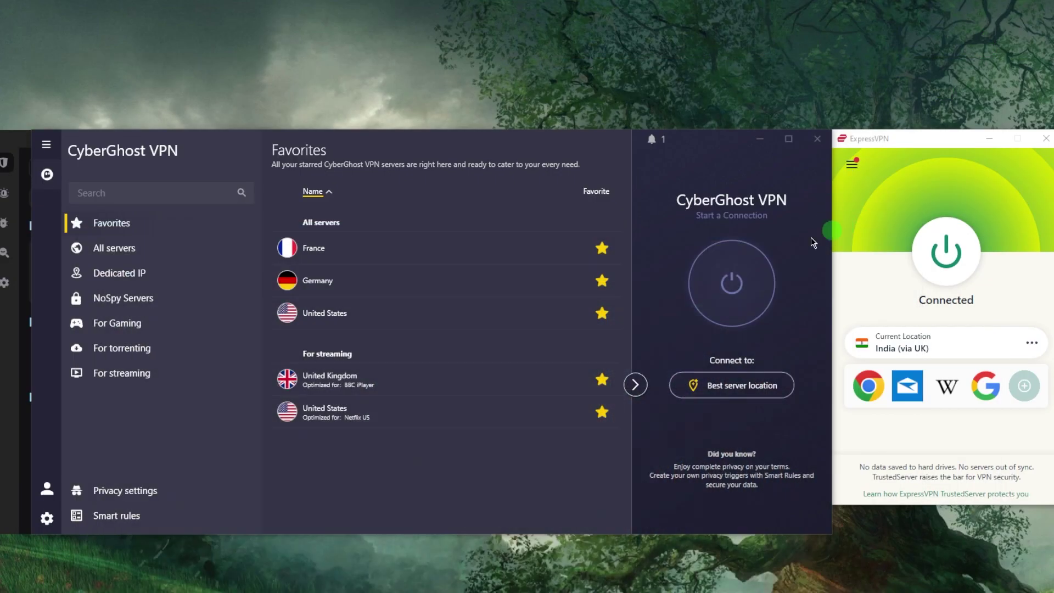
Cycle focus among Surfshark, ExpressVPN and CyberGhost, finishing on the ExpressVPN window.
click(17, 177)
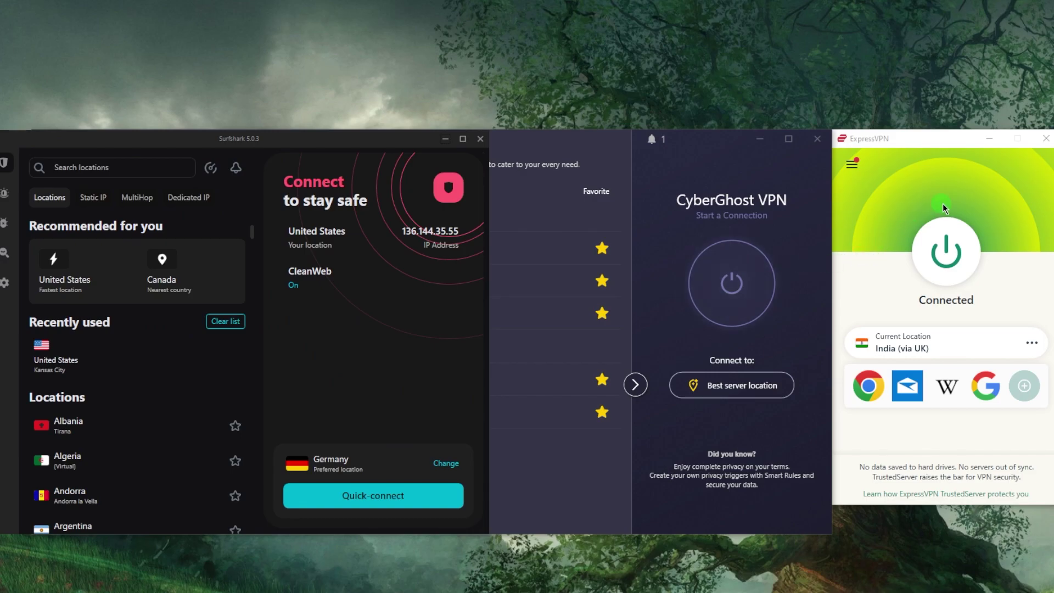
click(881, 187)
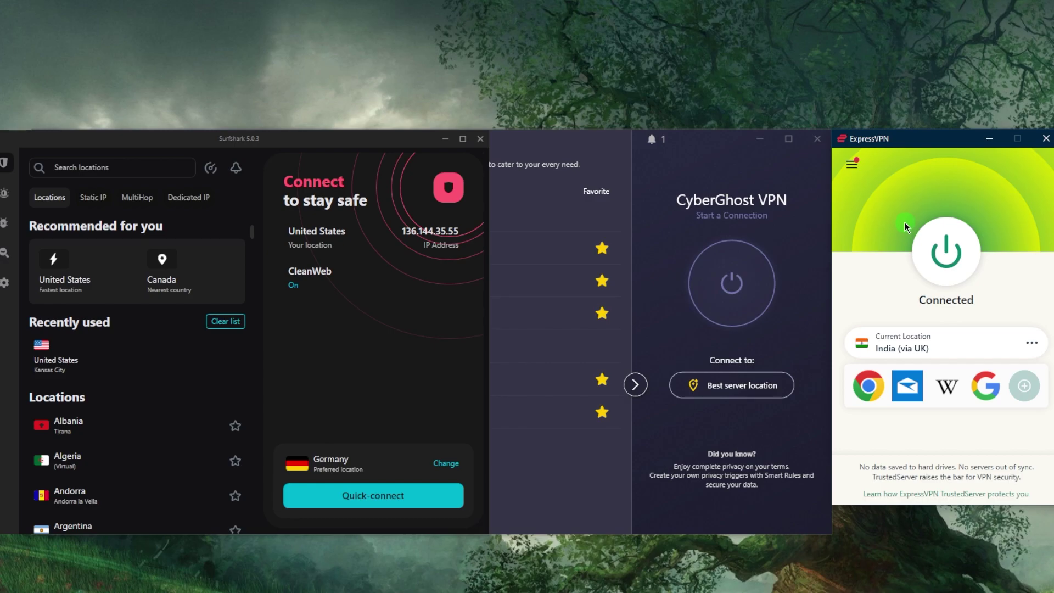
click(733, 181)
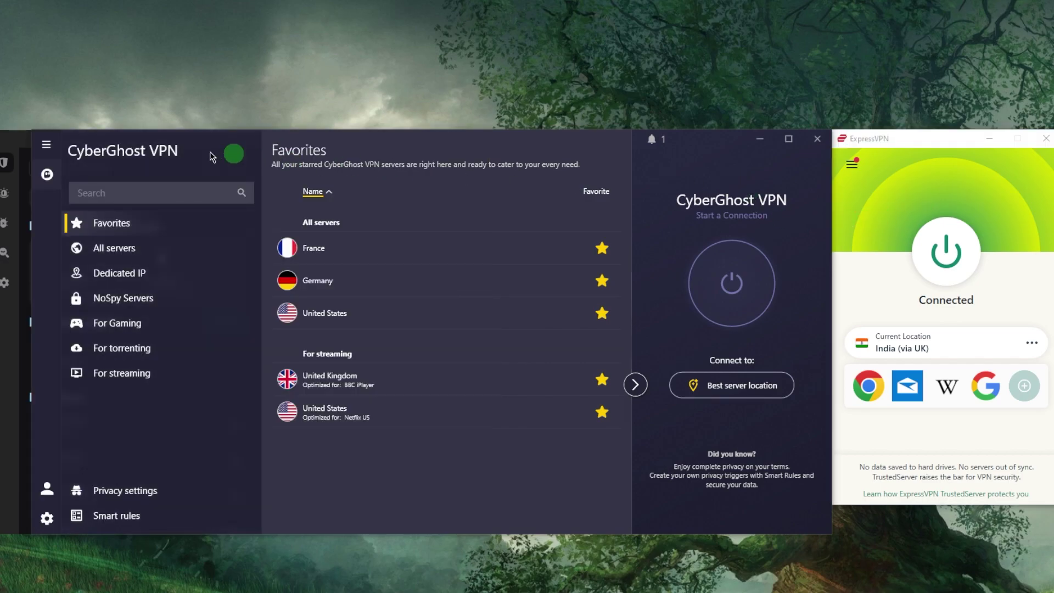
click(24, 157)
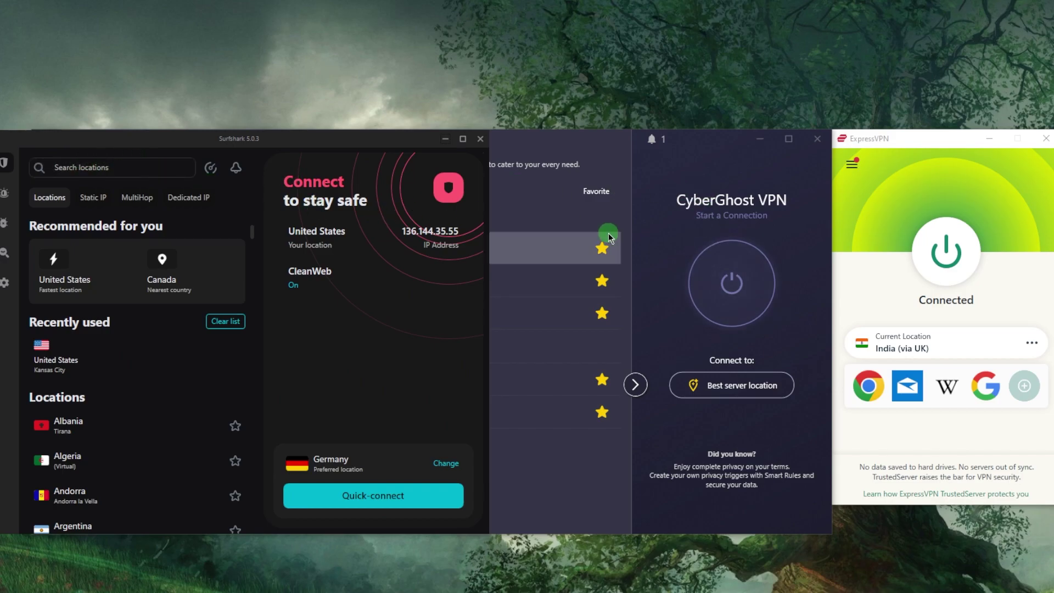
click(887, 197)
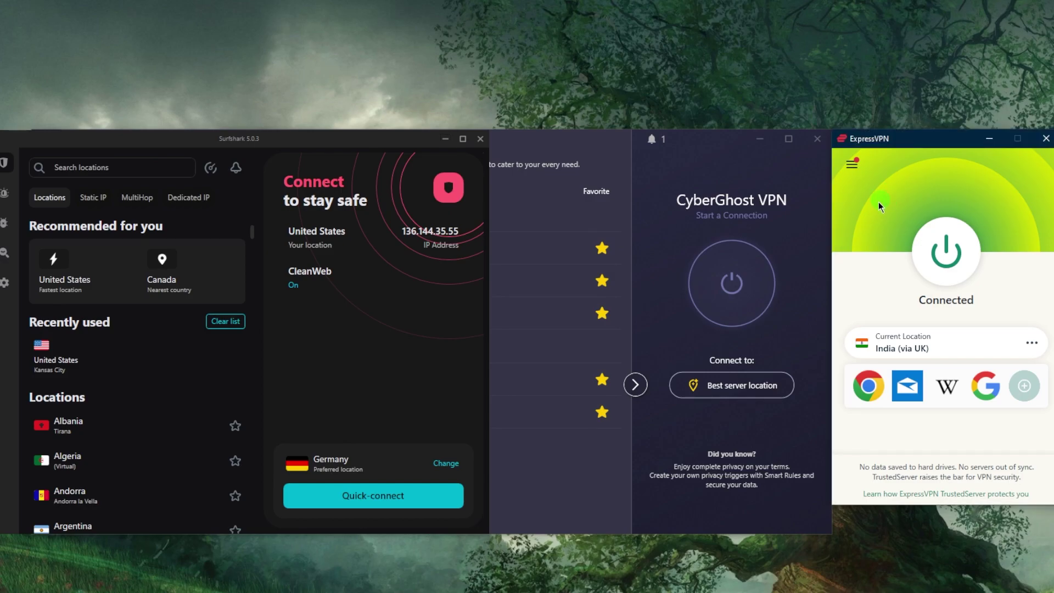
click(844, 166)
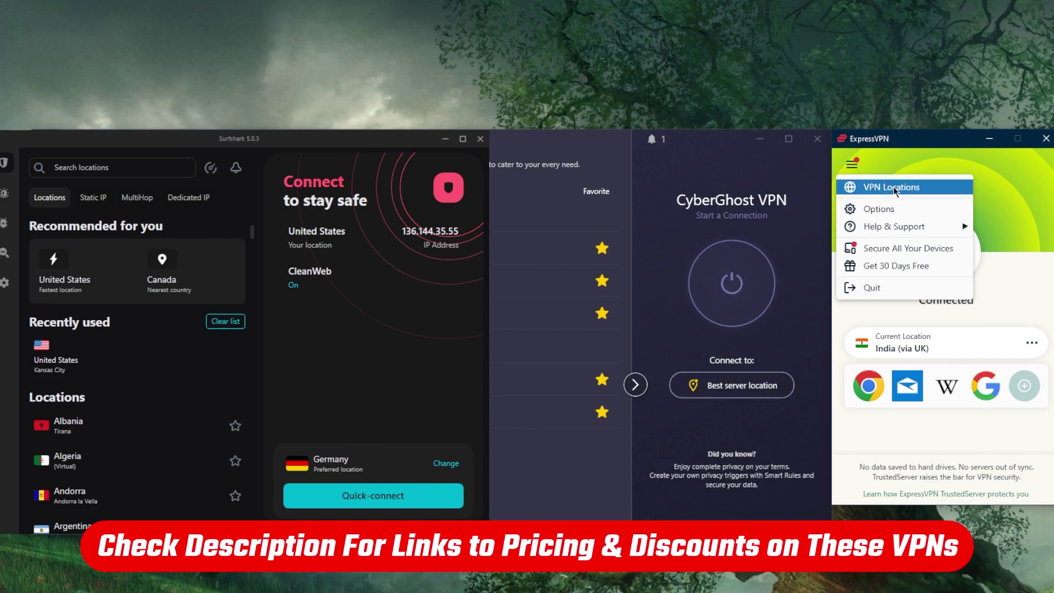
click(893, 187)
scroll(795, 198, down, 1)
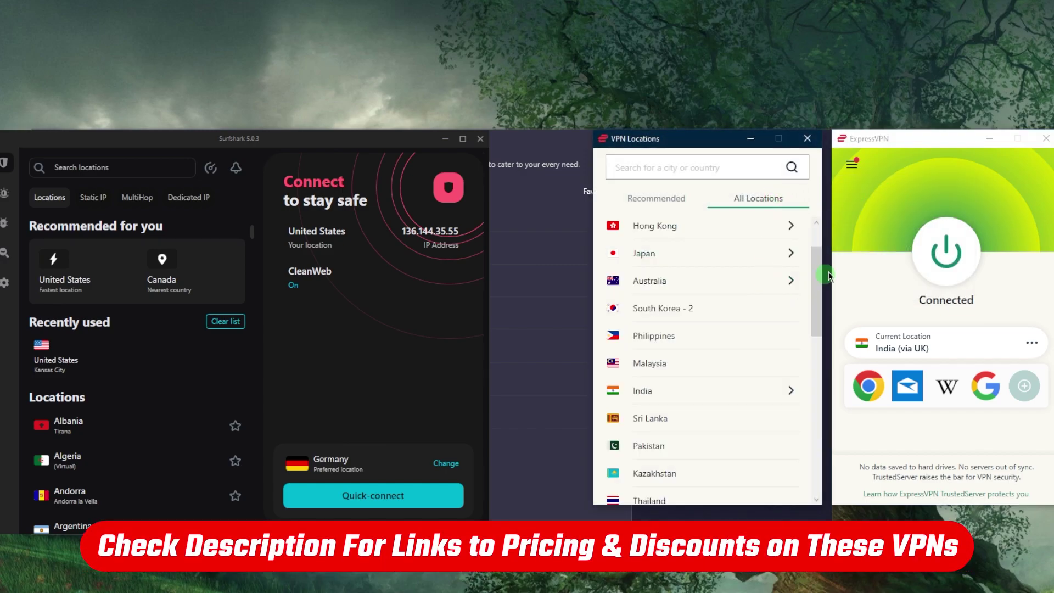
scroll(815, 264, up, 2)
click(783, 225)
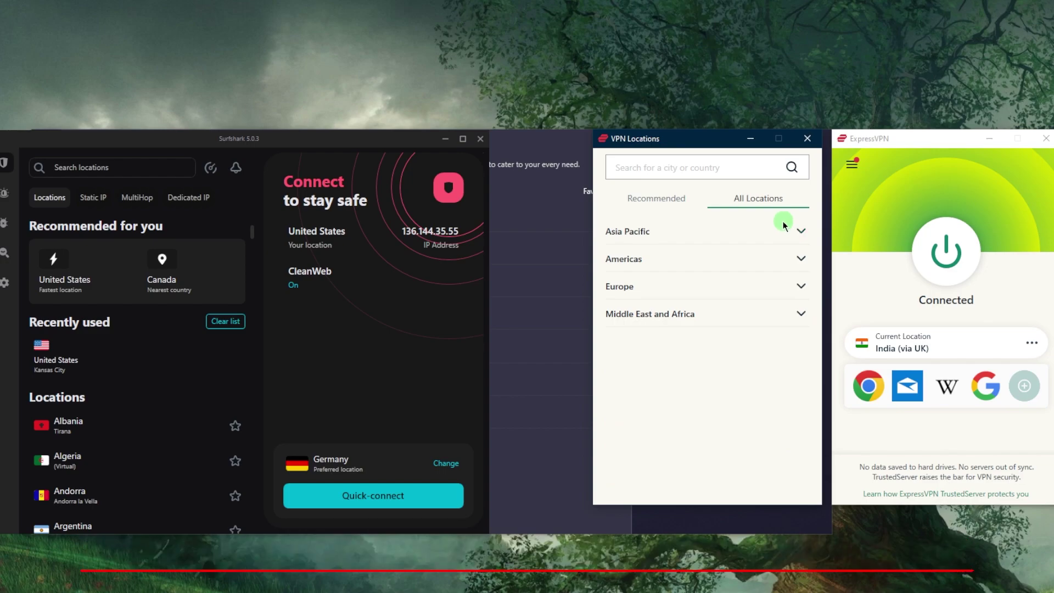
click(807, 139)
click(746, 182)
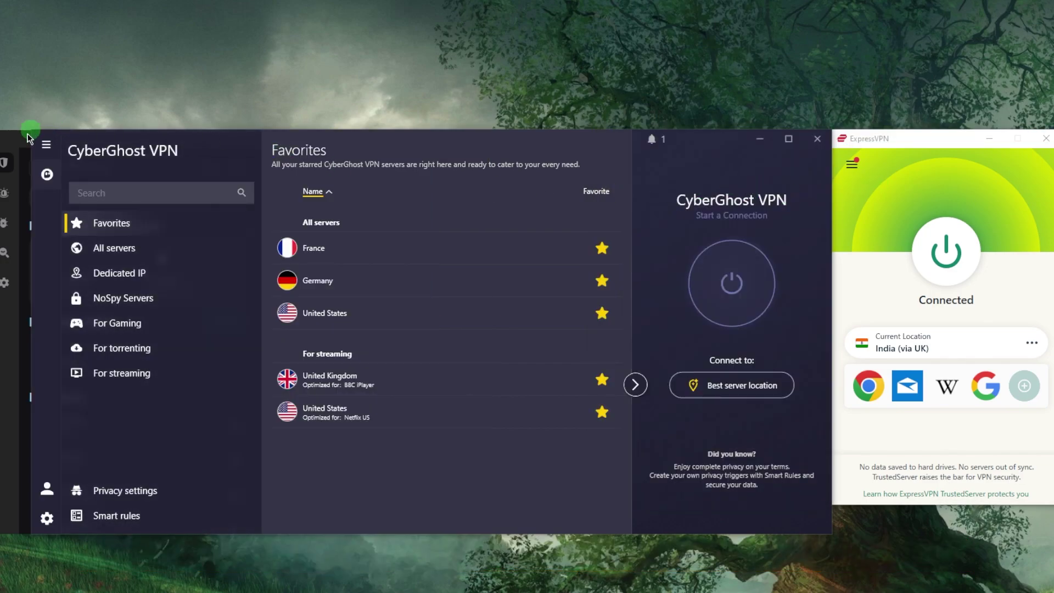
click(17, 149)
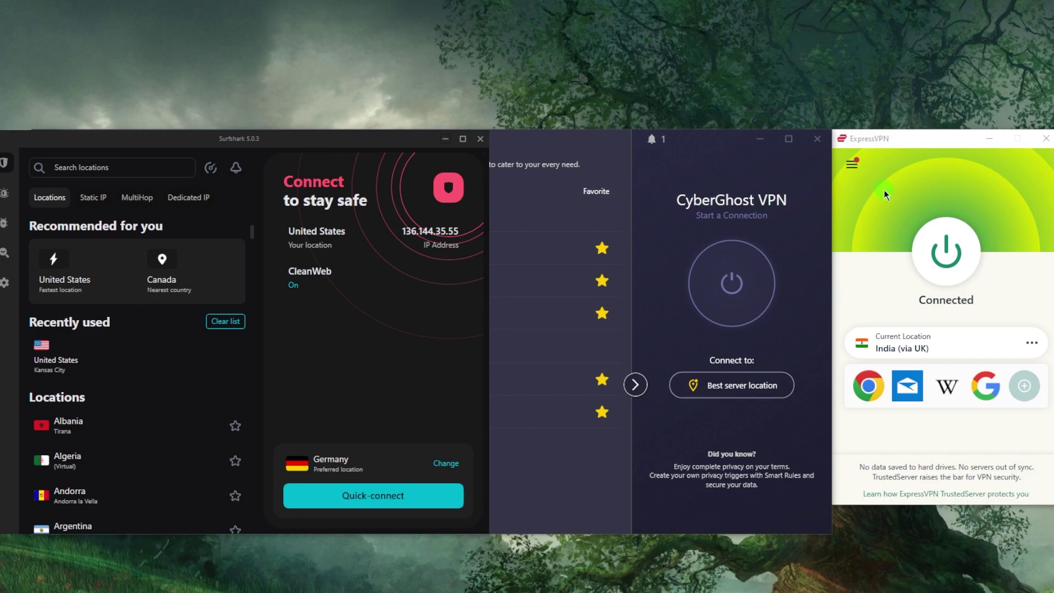
click(839, 189)
click(851, 164)
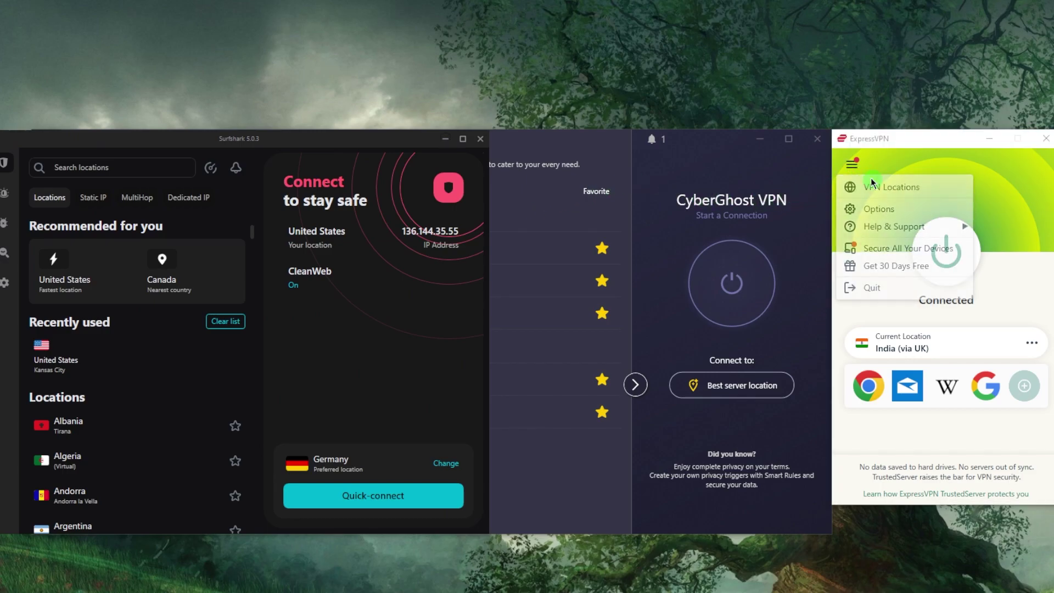
click(881, 184)
click(802, 227)
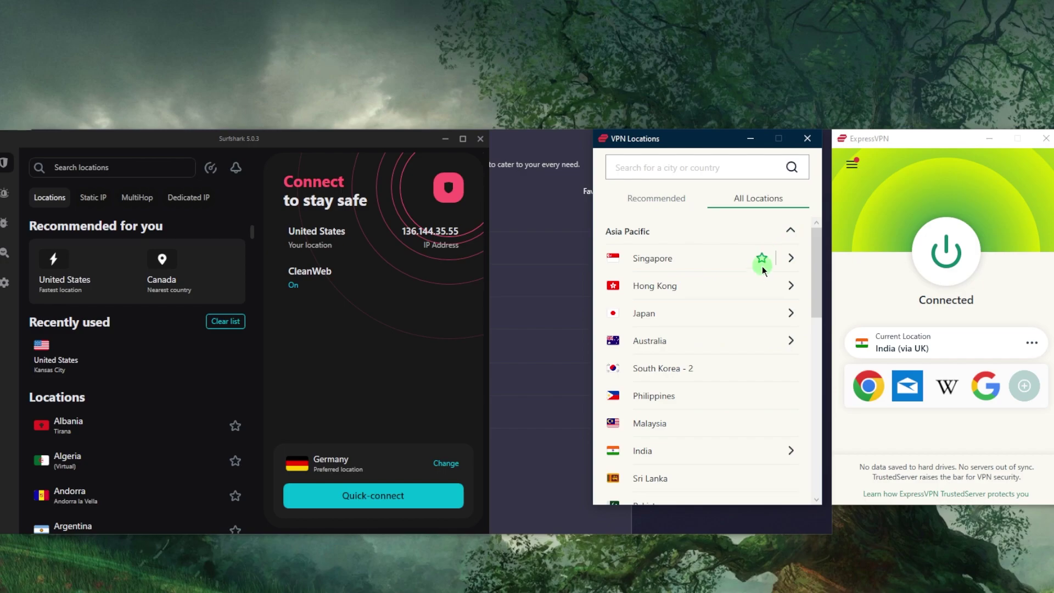
scroll(683, 387, down, 1)
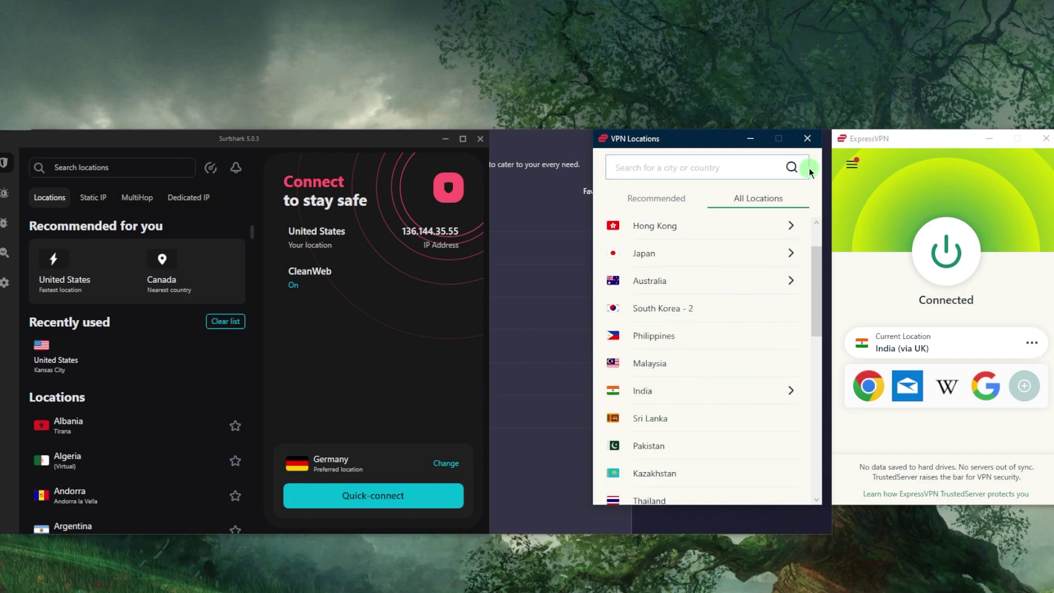
click(808, 139)
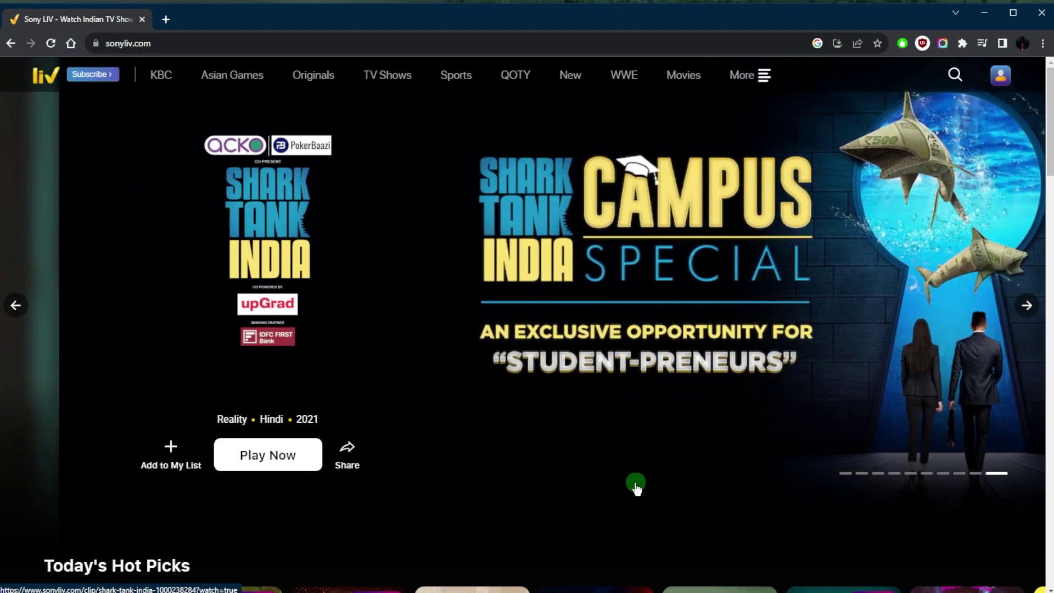
scroll(560, 344, down, 4)
scroll(568, 346, down, 3)
scroll(576, 347, down, 3)
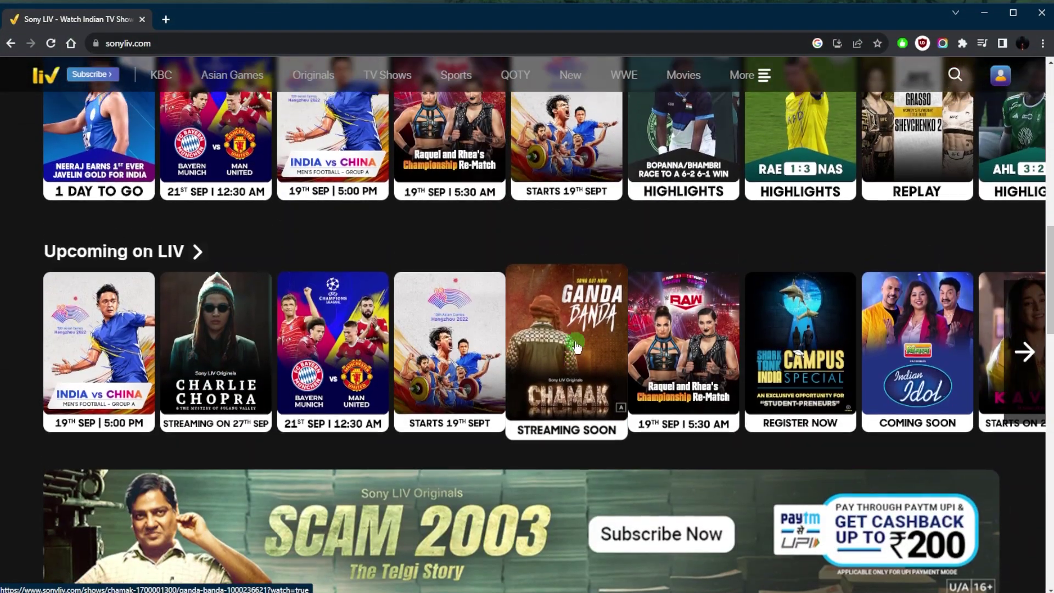
scroll(576, 348, up, 2)
scroll(625, 297, up, 2)
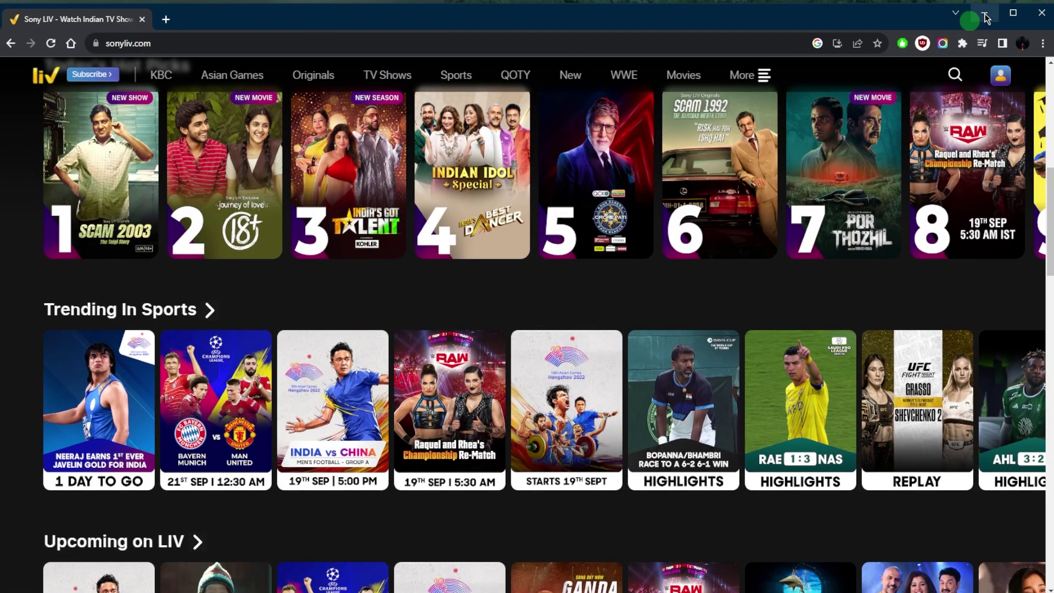
click(985, 14)
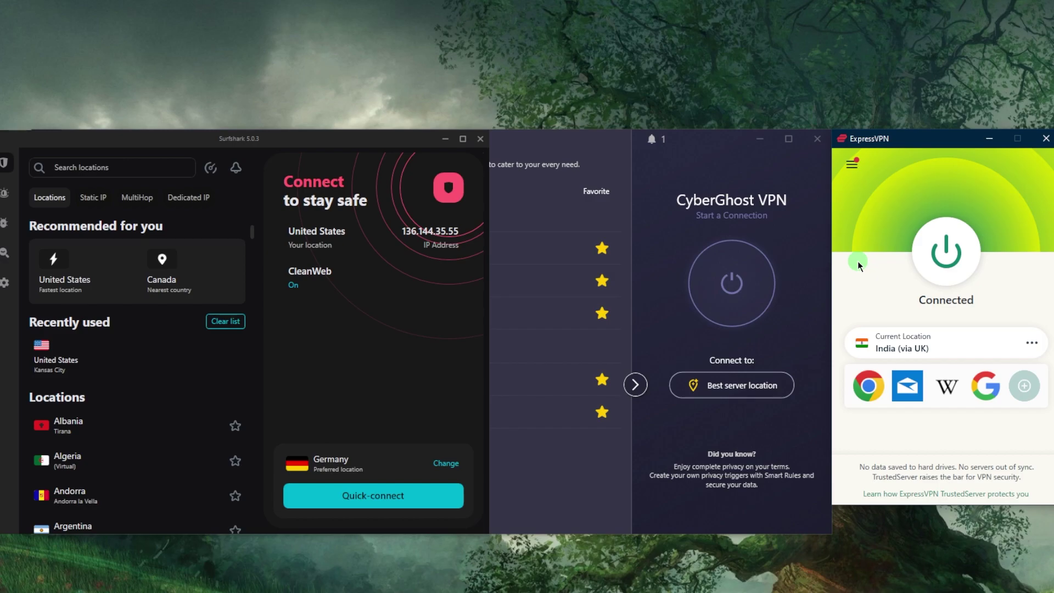
click(262, 142)
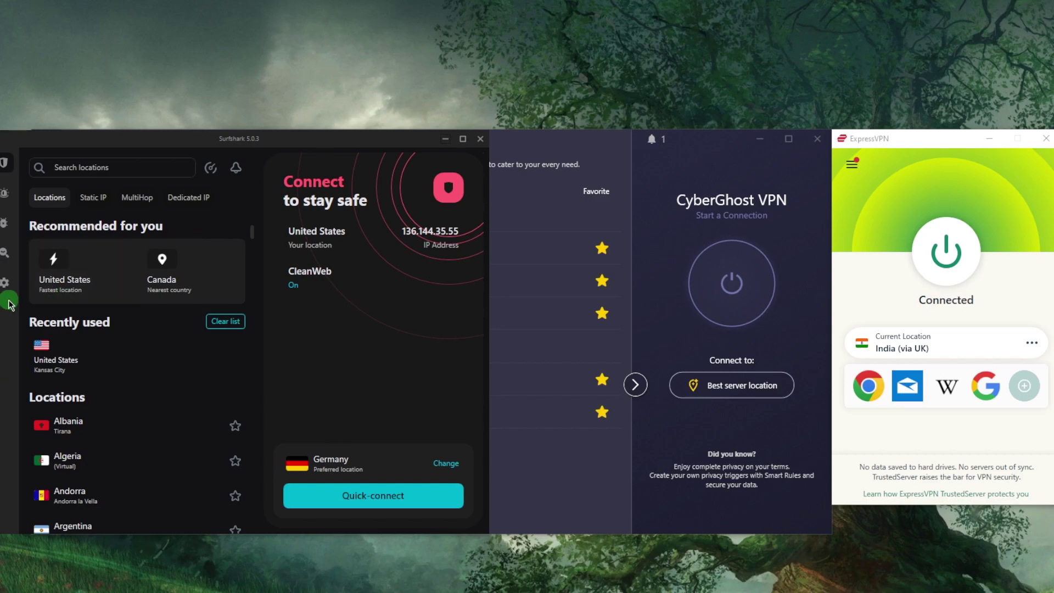
Open Surfshark's VPN settings page from the sidebar gear icon.
click(6, 282)
click(116, 183)
scroll(212, 301, down, 1)
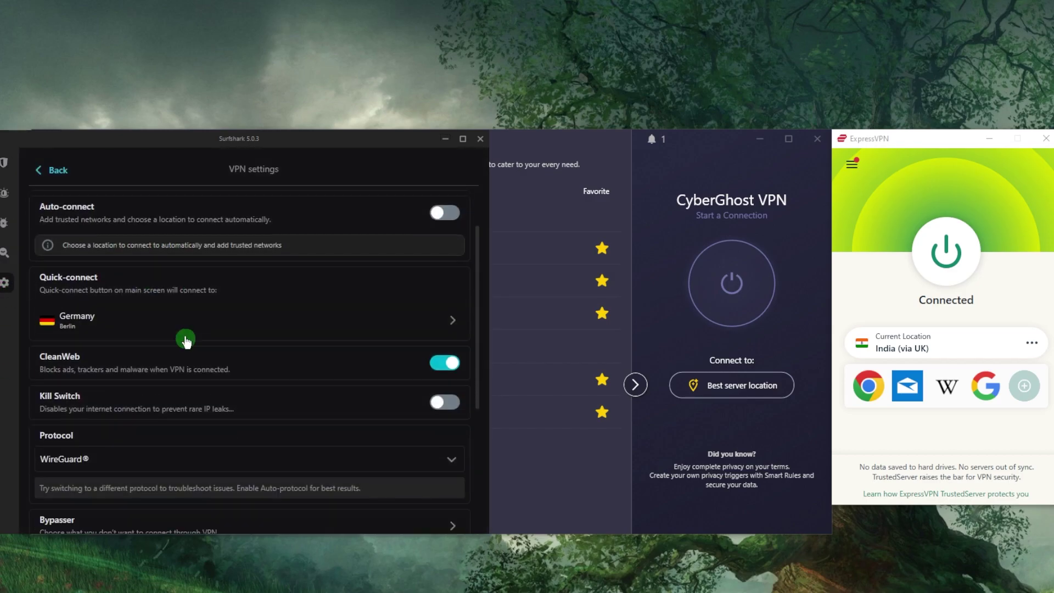
scroll(183, 336, down, 1)
scroll(216, 348, down, 2)
scroll(198, 330, down, 1)
scroll(165, 305, down, 1)
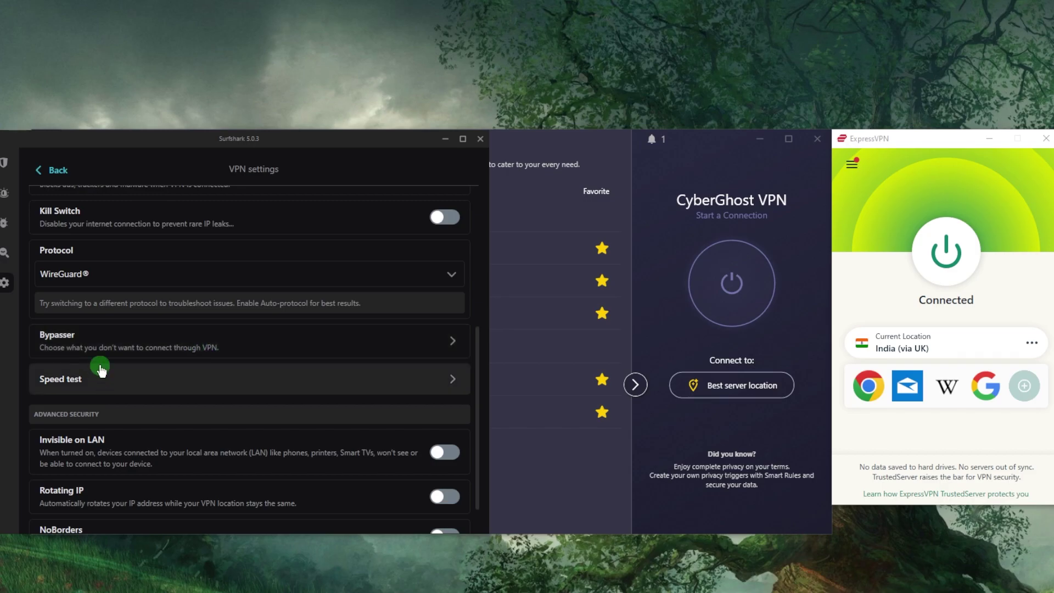
scroll(152, 355, down, 1)
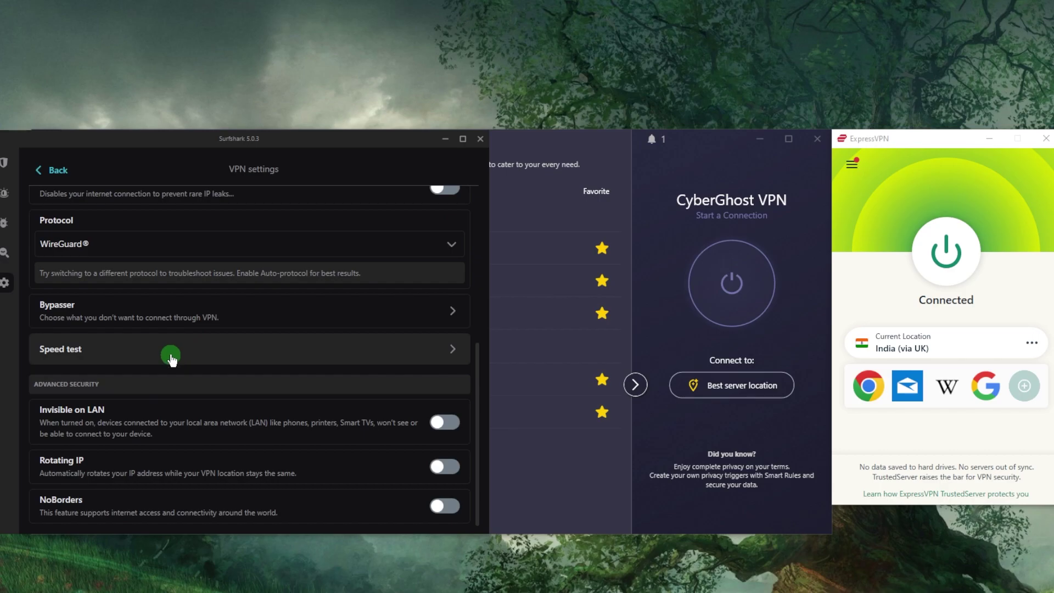
click(17, 163)
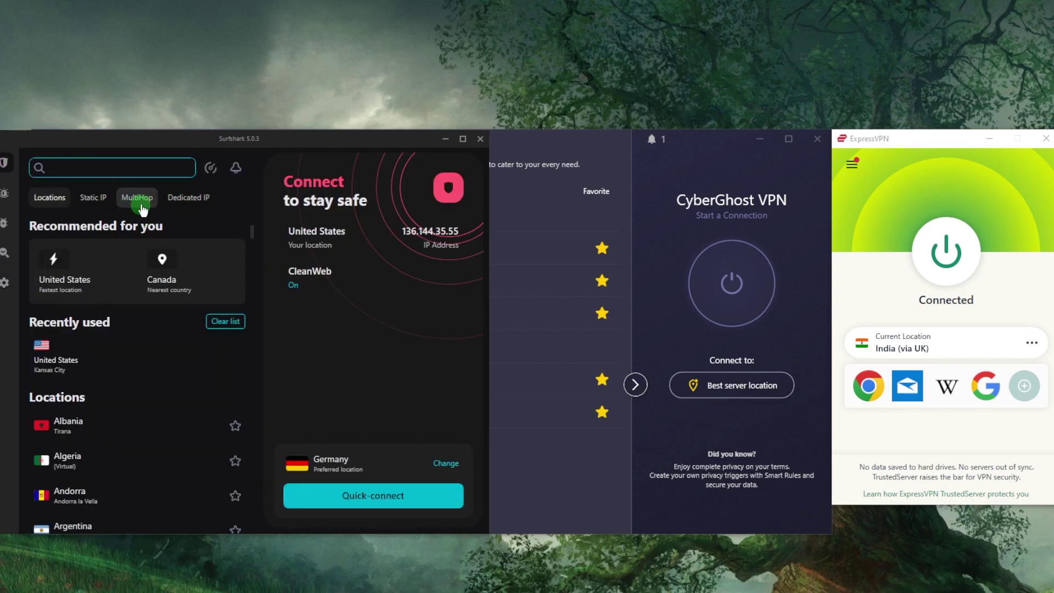
click(140, 204)
click(86, 198)
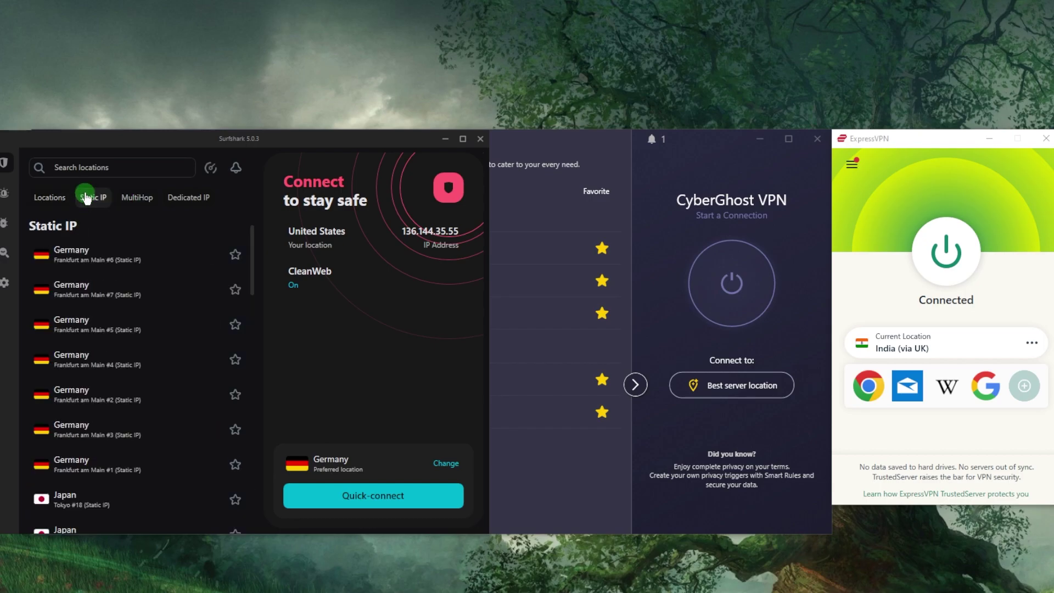
click(65, 199)
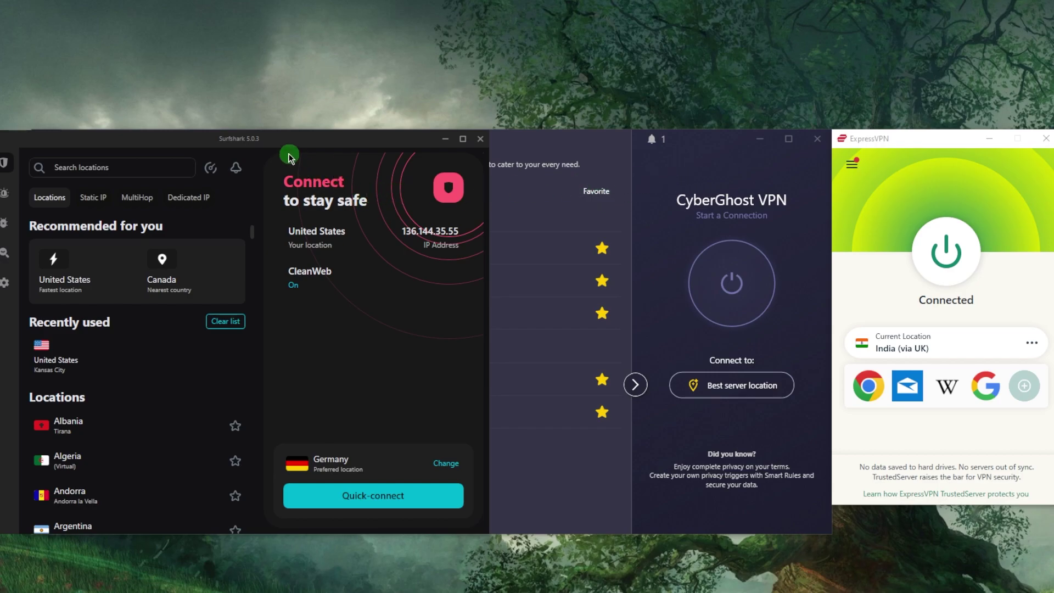
Bring the CyberGhost VPN window to the front.
click(700, 162)
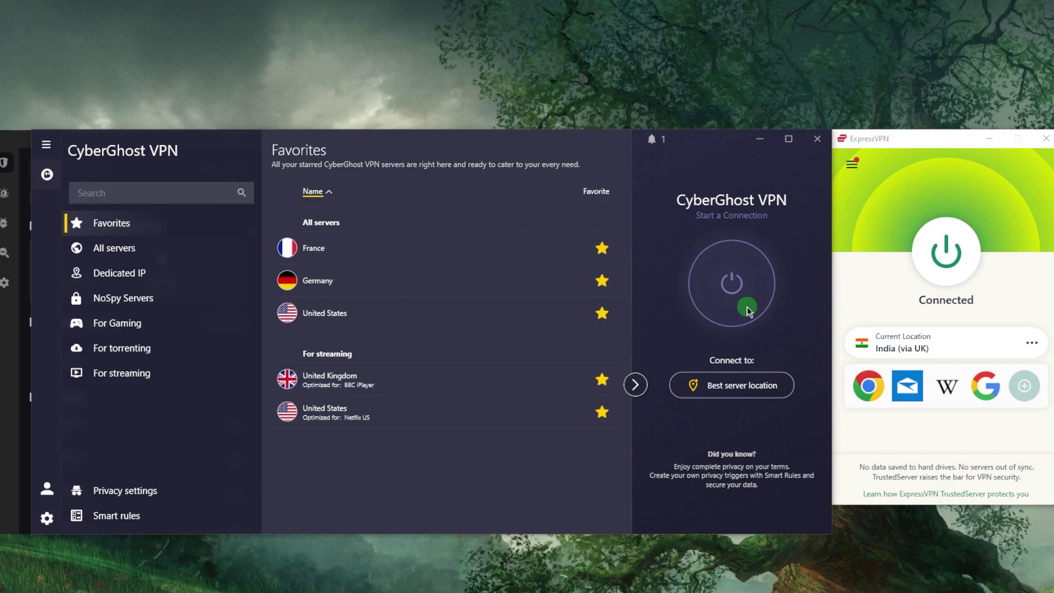
click(895, 182)
click(696, 158)
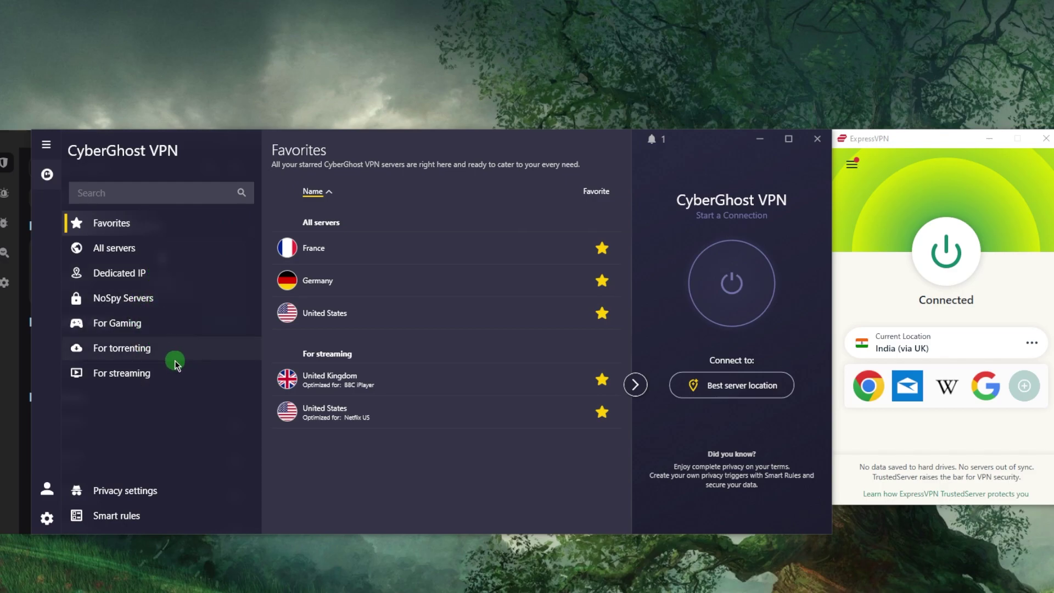
Browse CyberGhost's gaming, NoSpy and torrenting server lists, ending on the streaming servers.
click(158, 324)
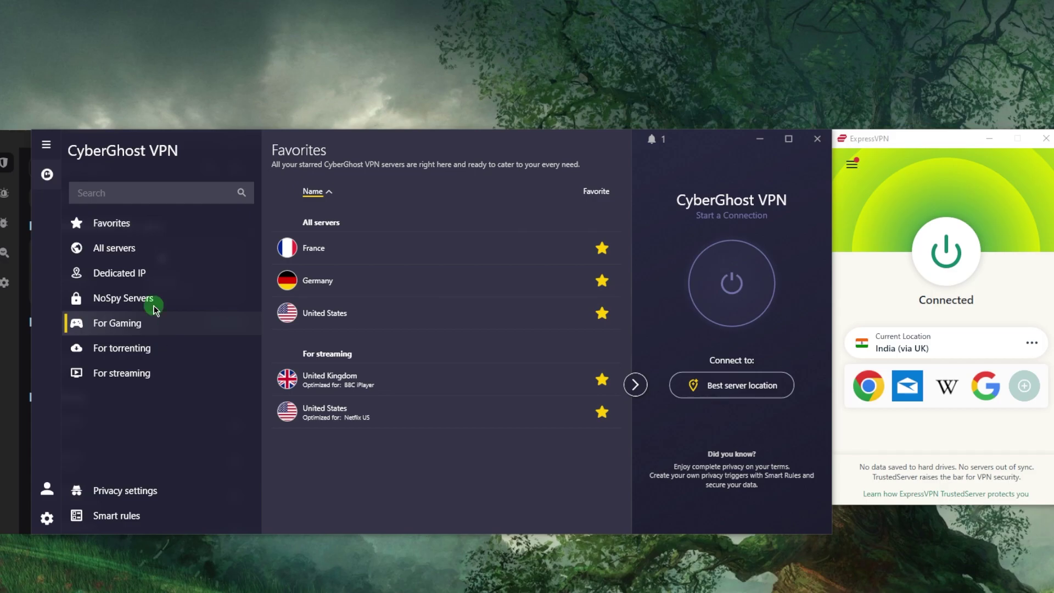
click(129, 303)
click(111, 324)
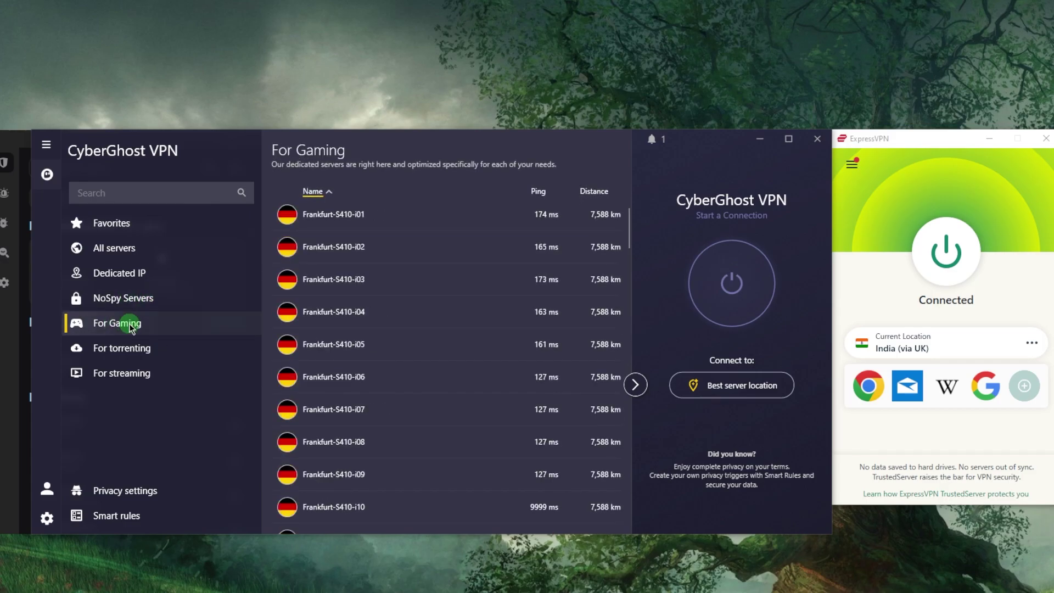
click(133, 357)
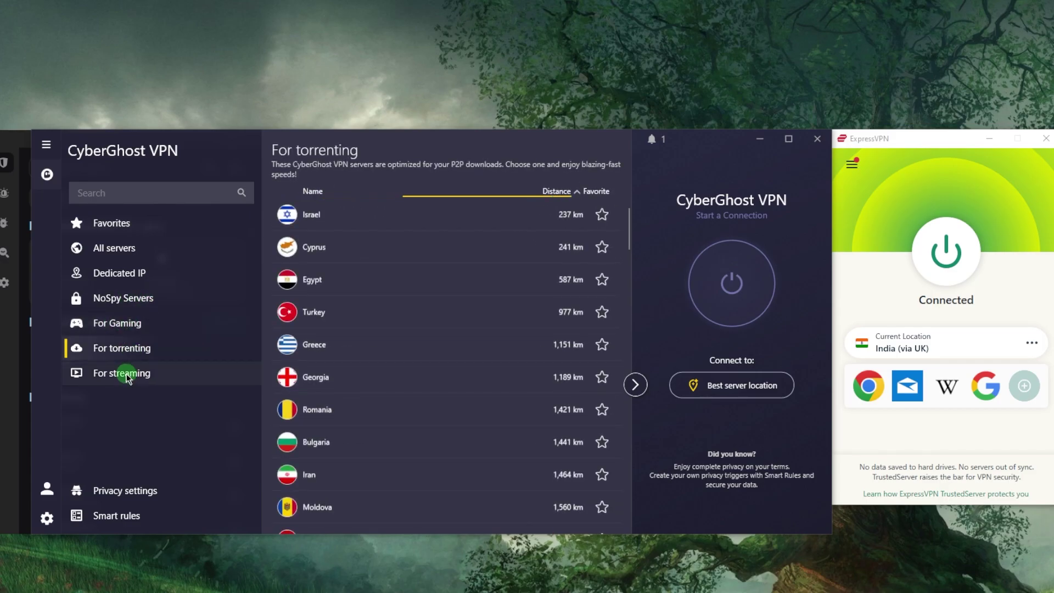
click(132, 371)
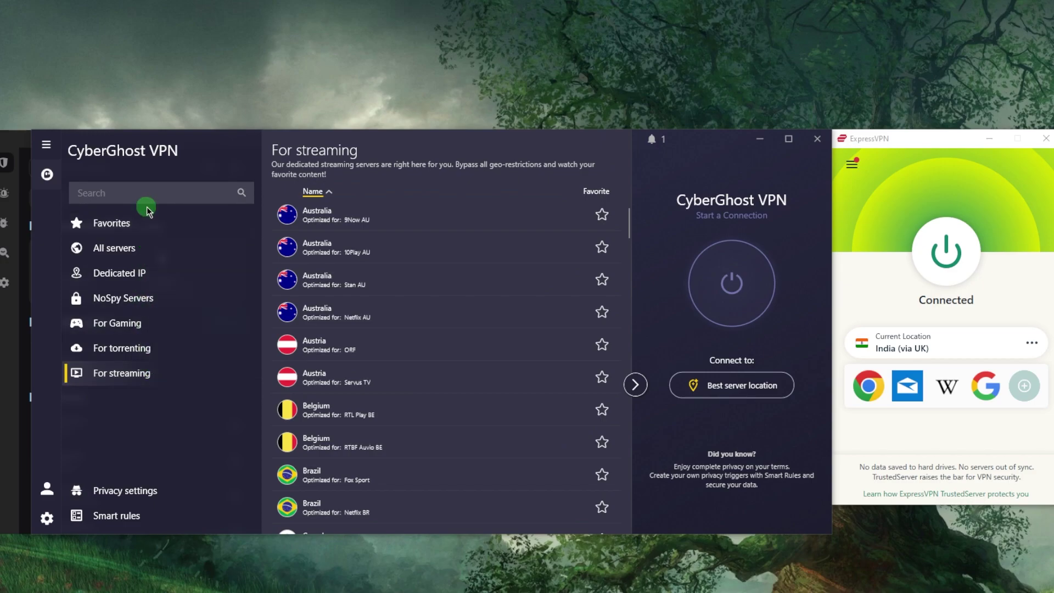
click(174, 194)
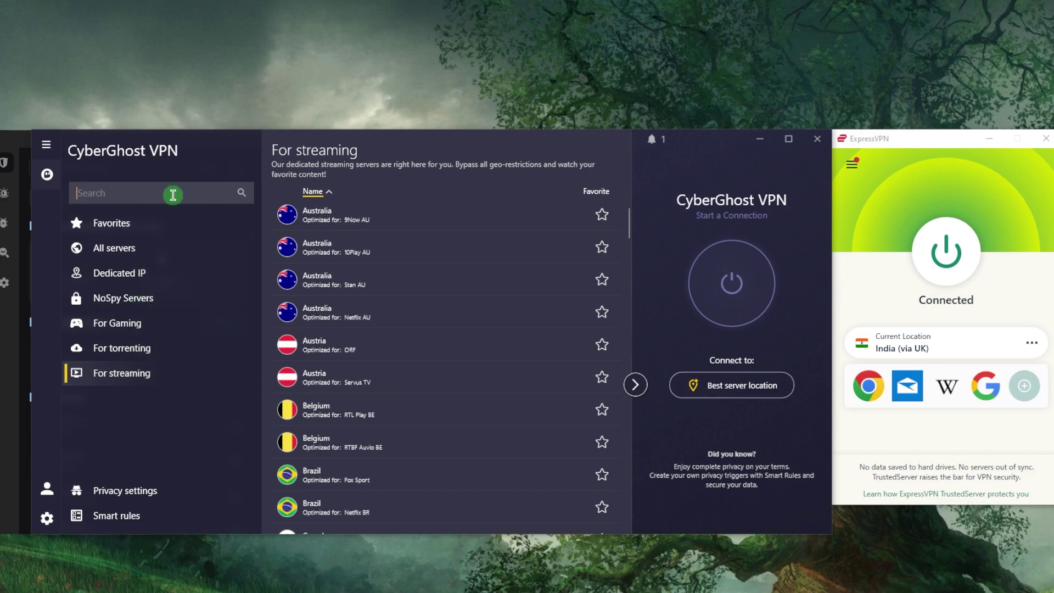
text(hulu)
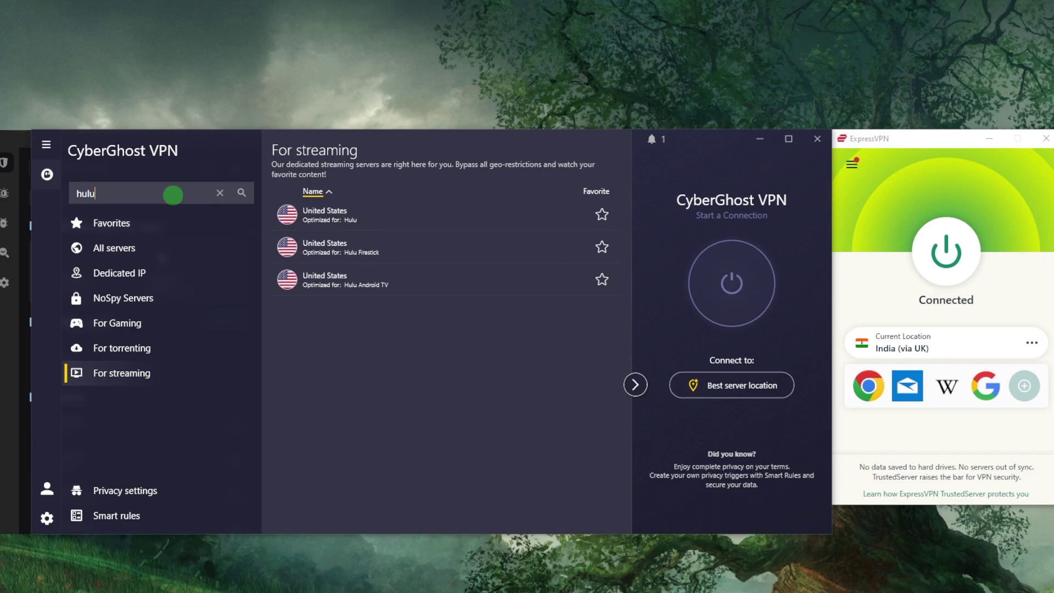
key(BackSpace)
key(BackSpace)
key(BackSpace)
key(BackSpace)
text(mazon)
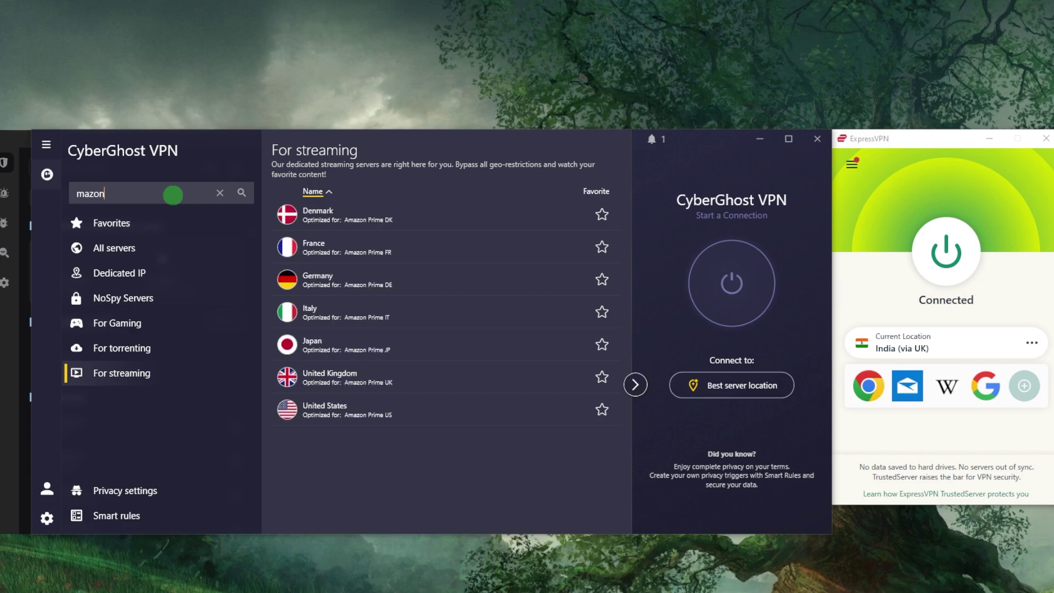
key(BackSpace)
key(BackSpace)
key(BackSpace)
key(BackSpace)
key(BackSpace)
text(d)
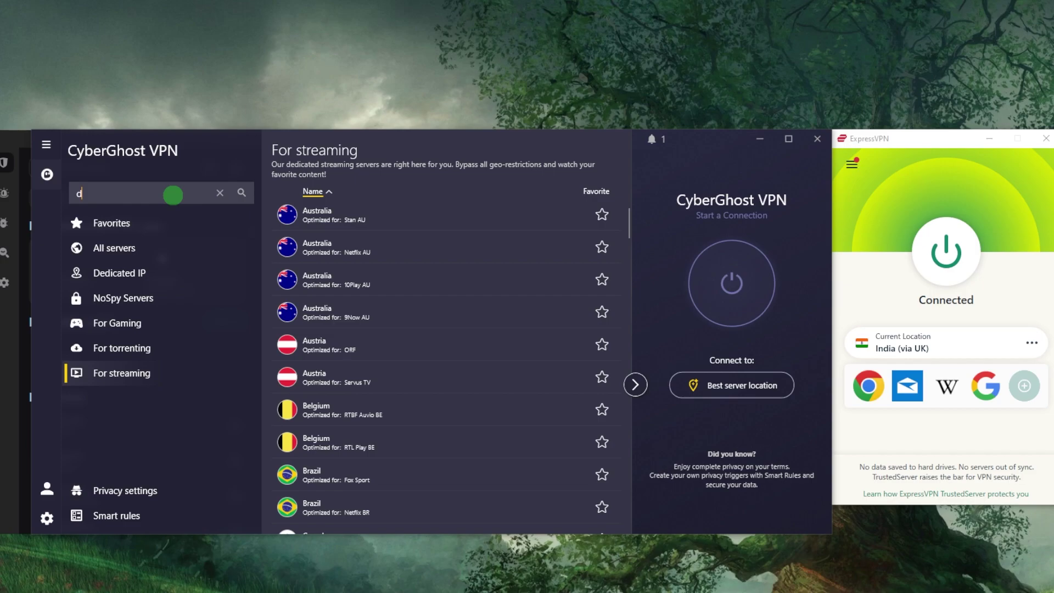
text(isn)
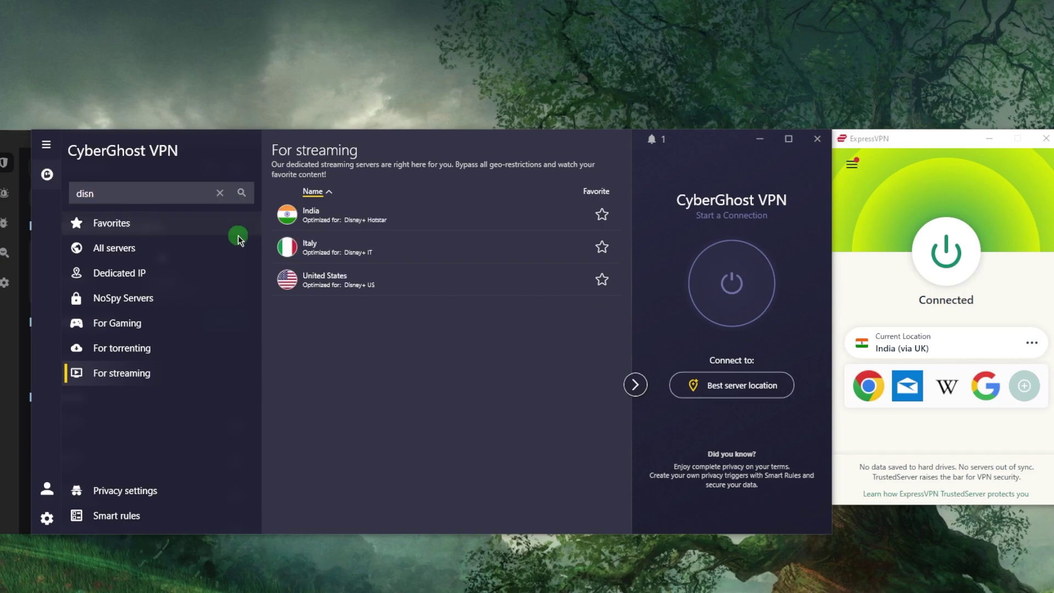
key(BackSpace)
key(BackSpace)
key(BackSpace)
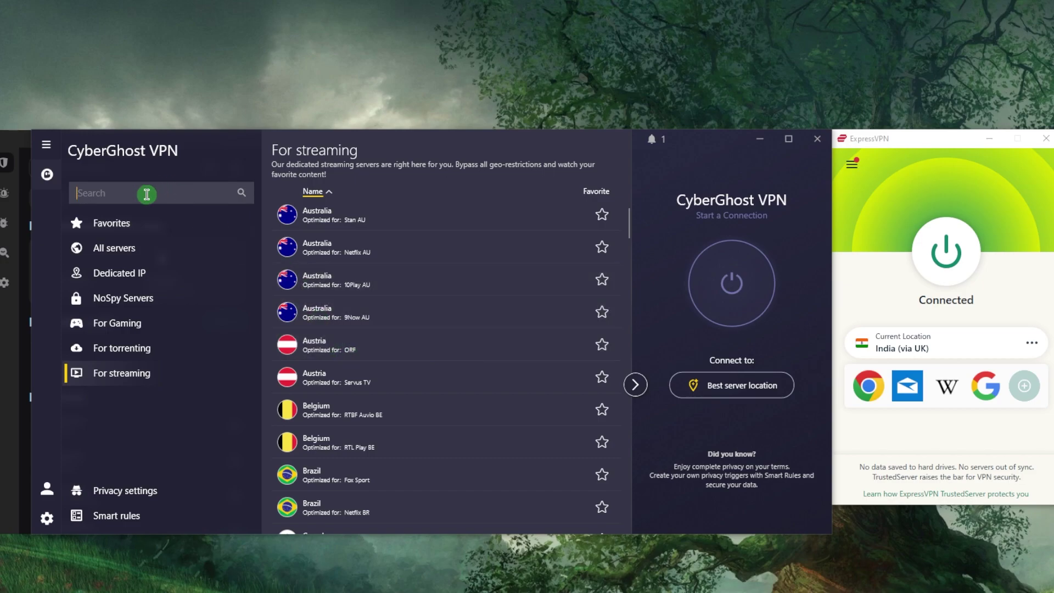
click(111, 265)
Show CyberGhost's Favorites, then All servers, glancing at Surfshark twice before returning to CyberGhost.
click(109, 223)
click(132, 248)
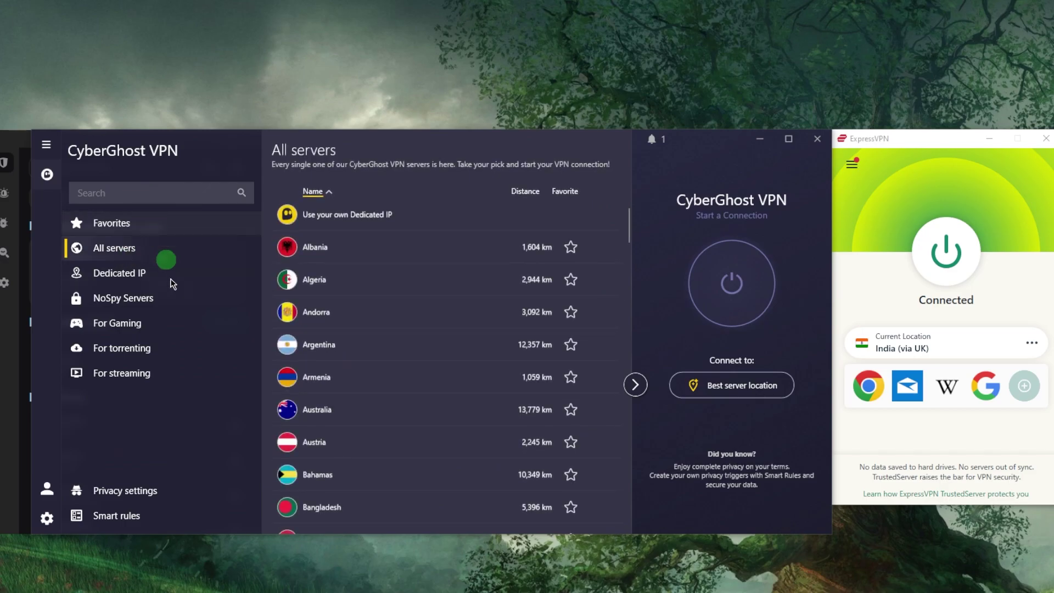
click(3, 147)
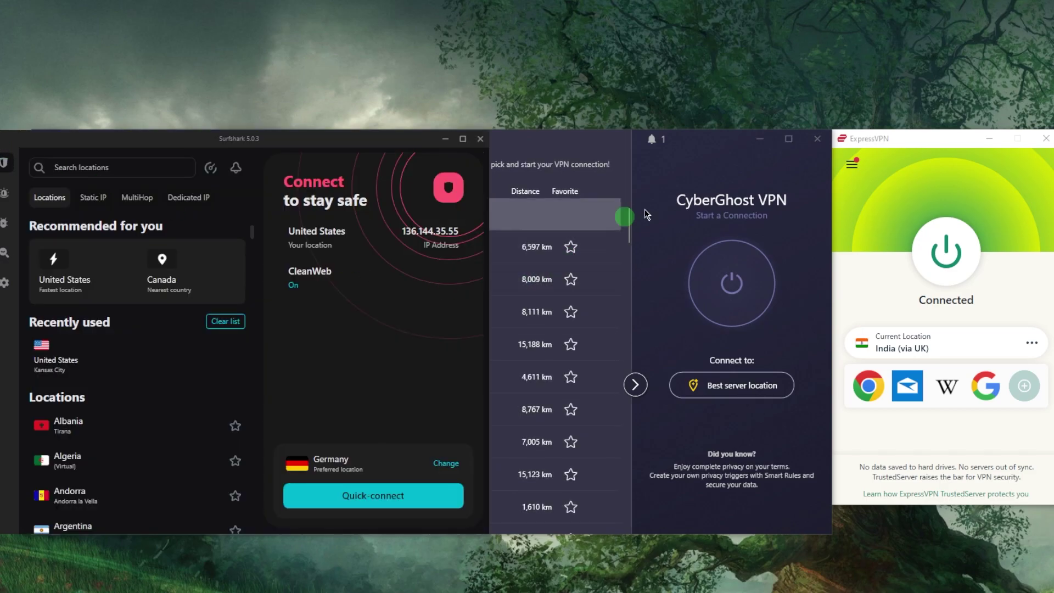
click(733, 168)
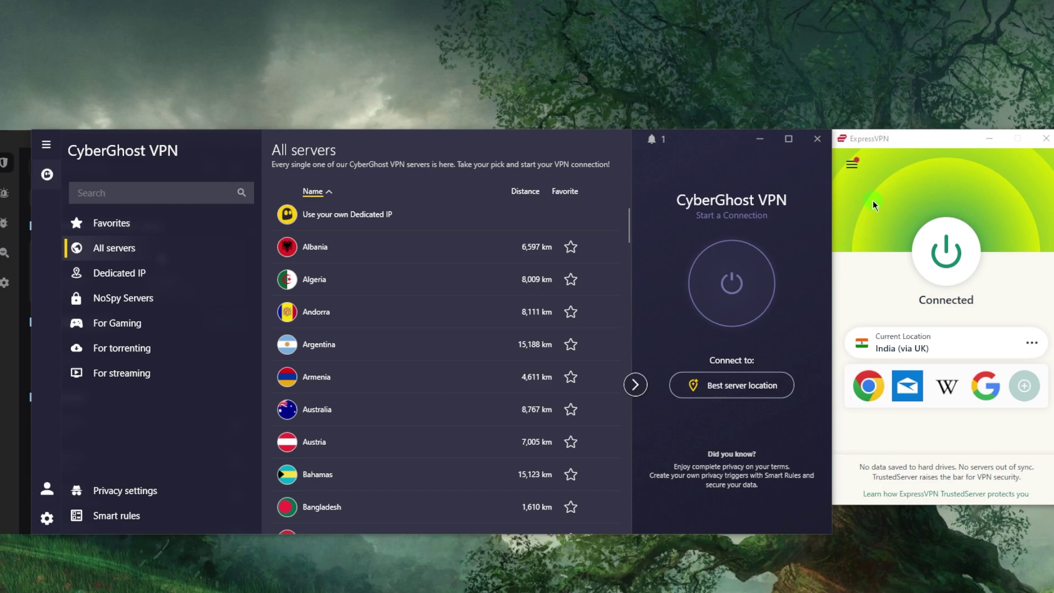
click(8, 135)
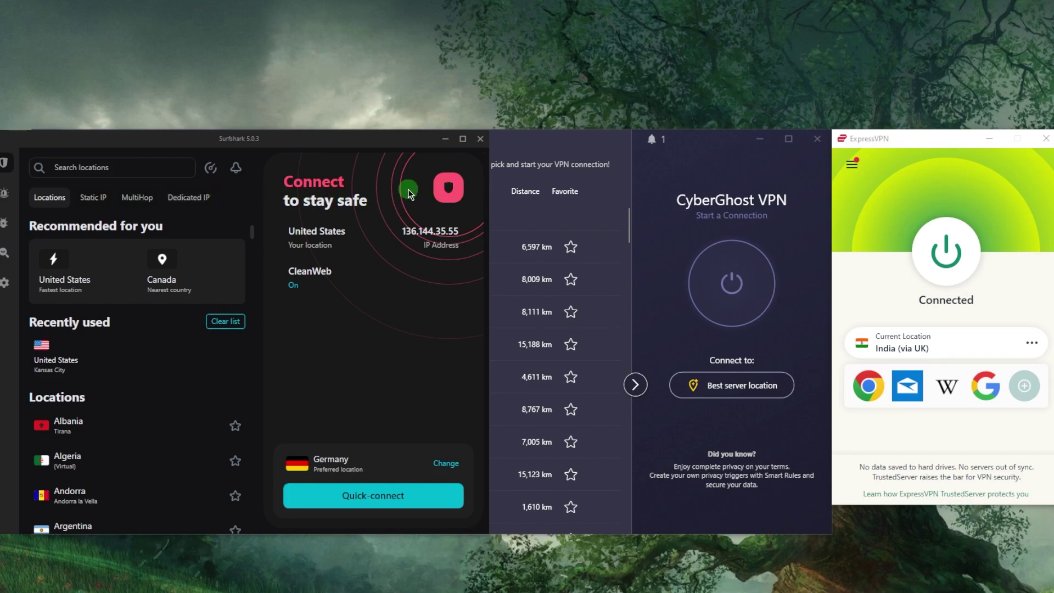
click(664, 165)
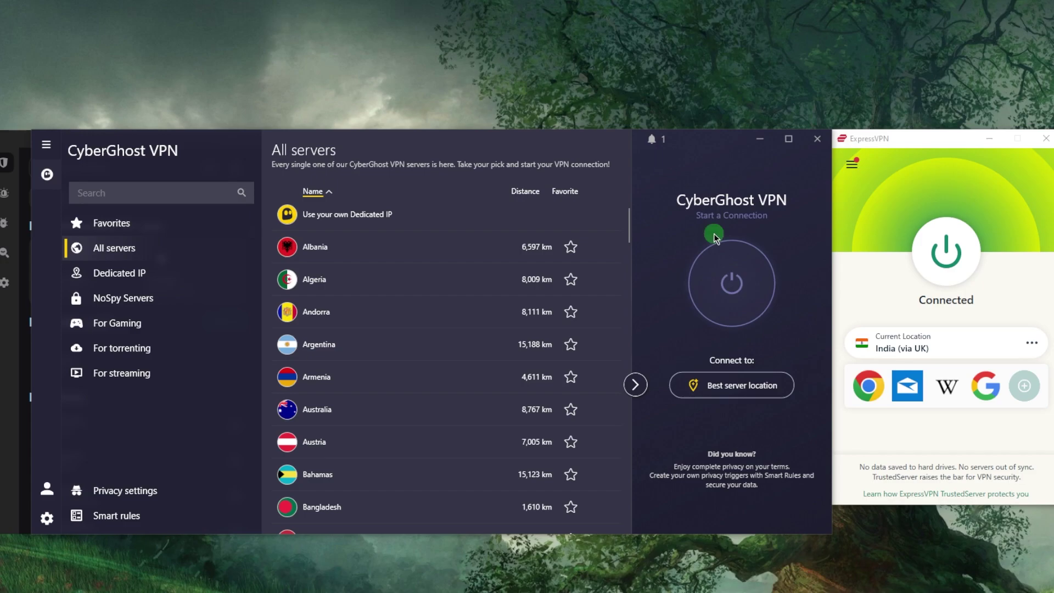
click(12, 147)
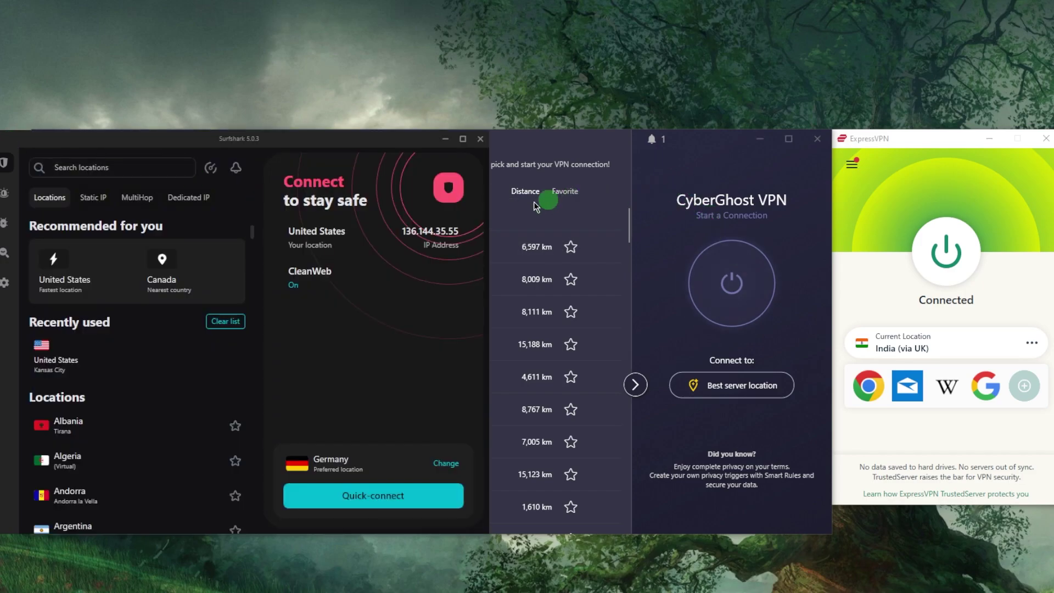
click(703, 165)
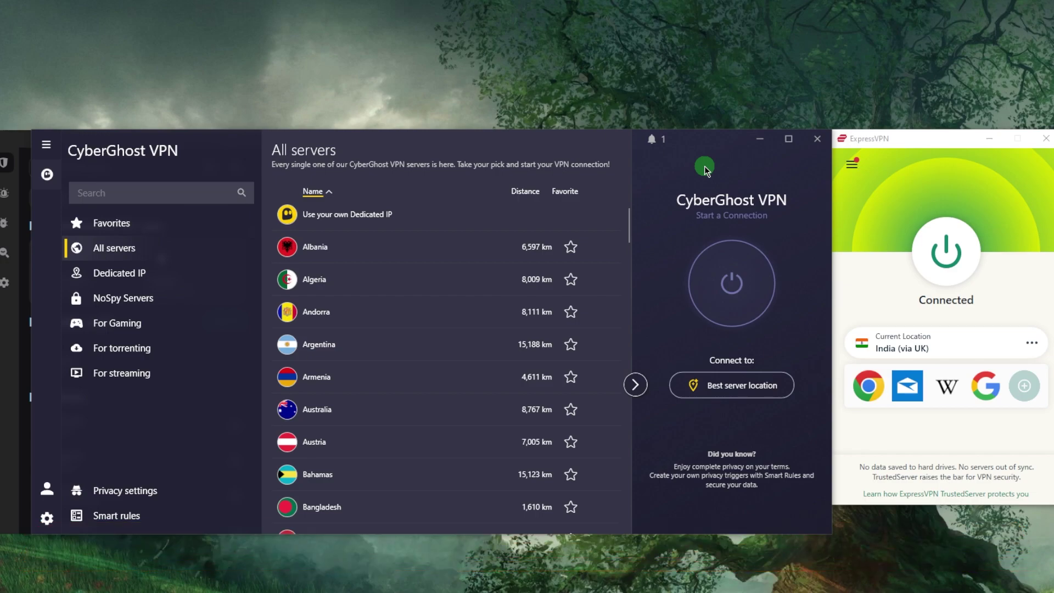
click(894, 136)
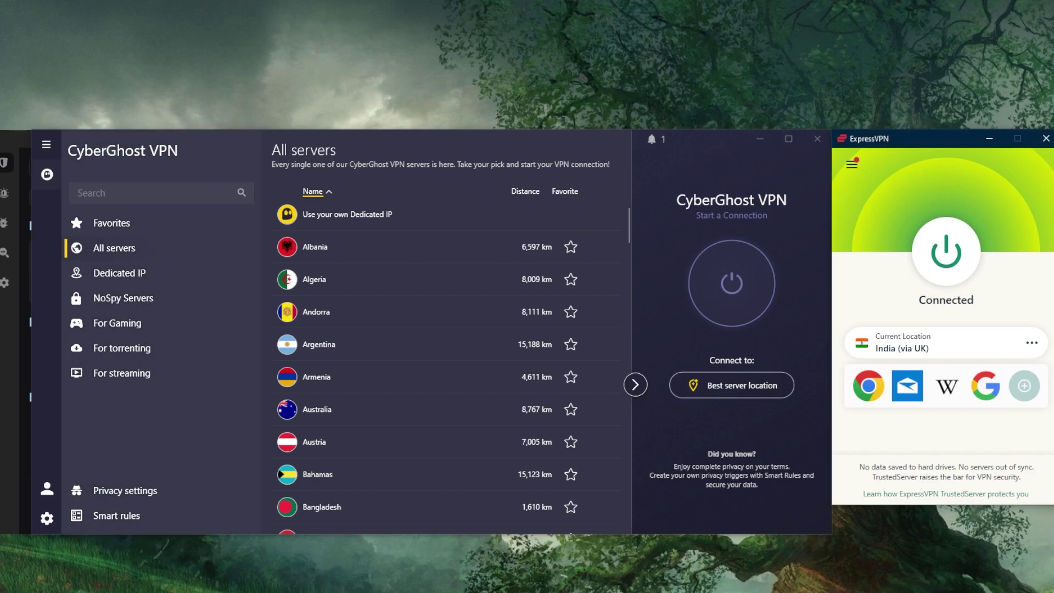
click(20, 147)
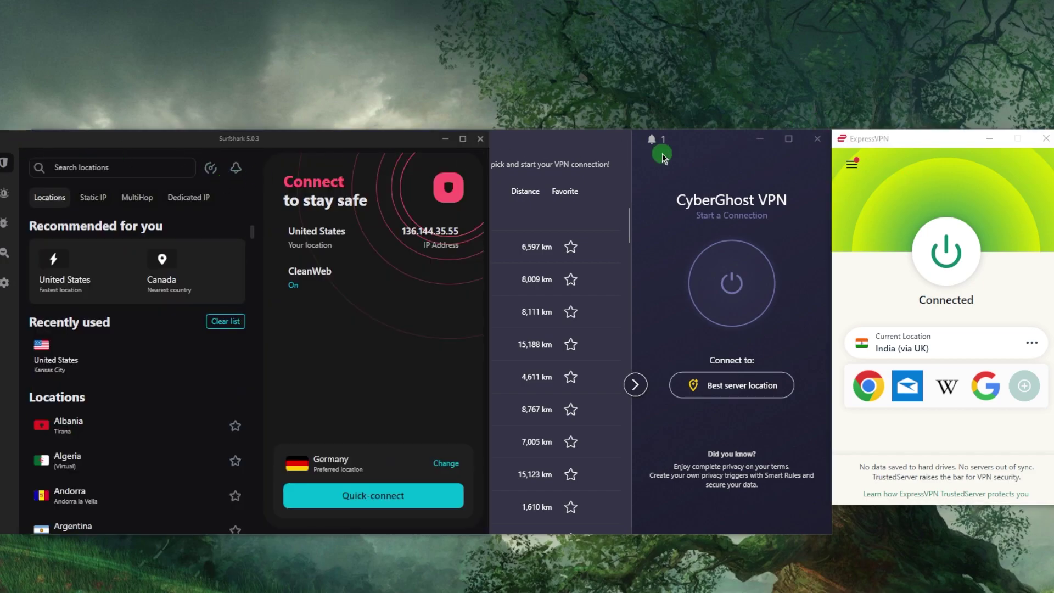
click(725, 174)
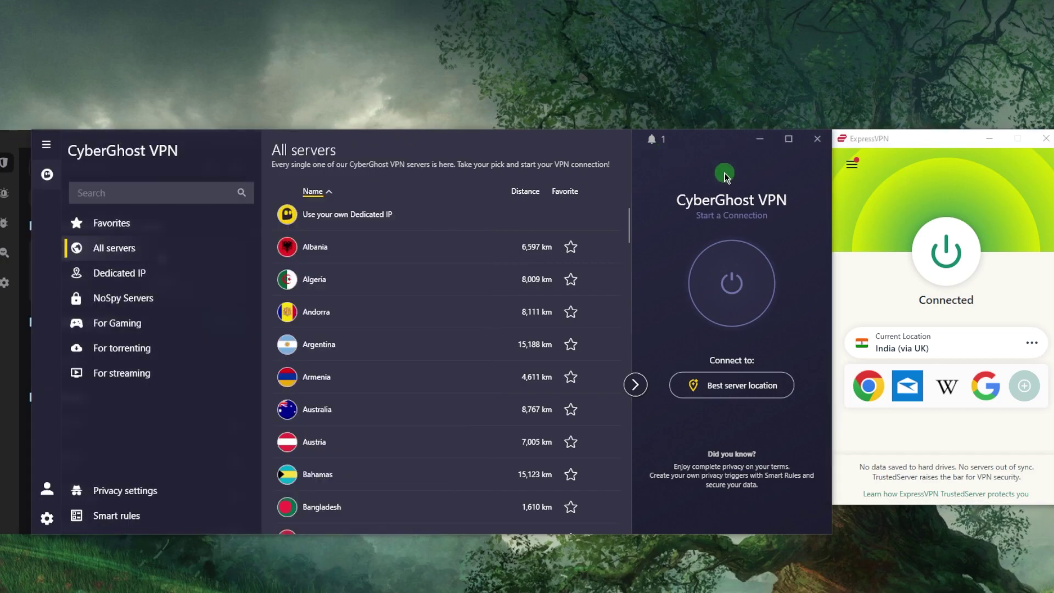